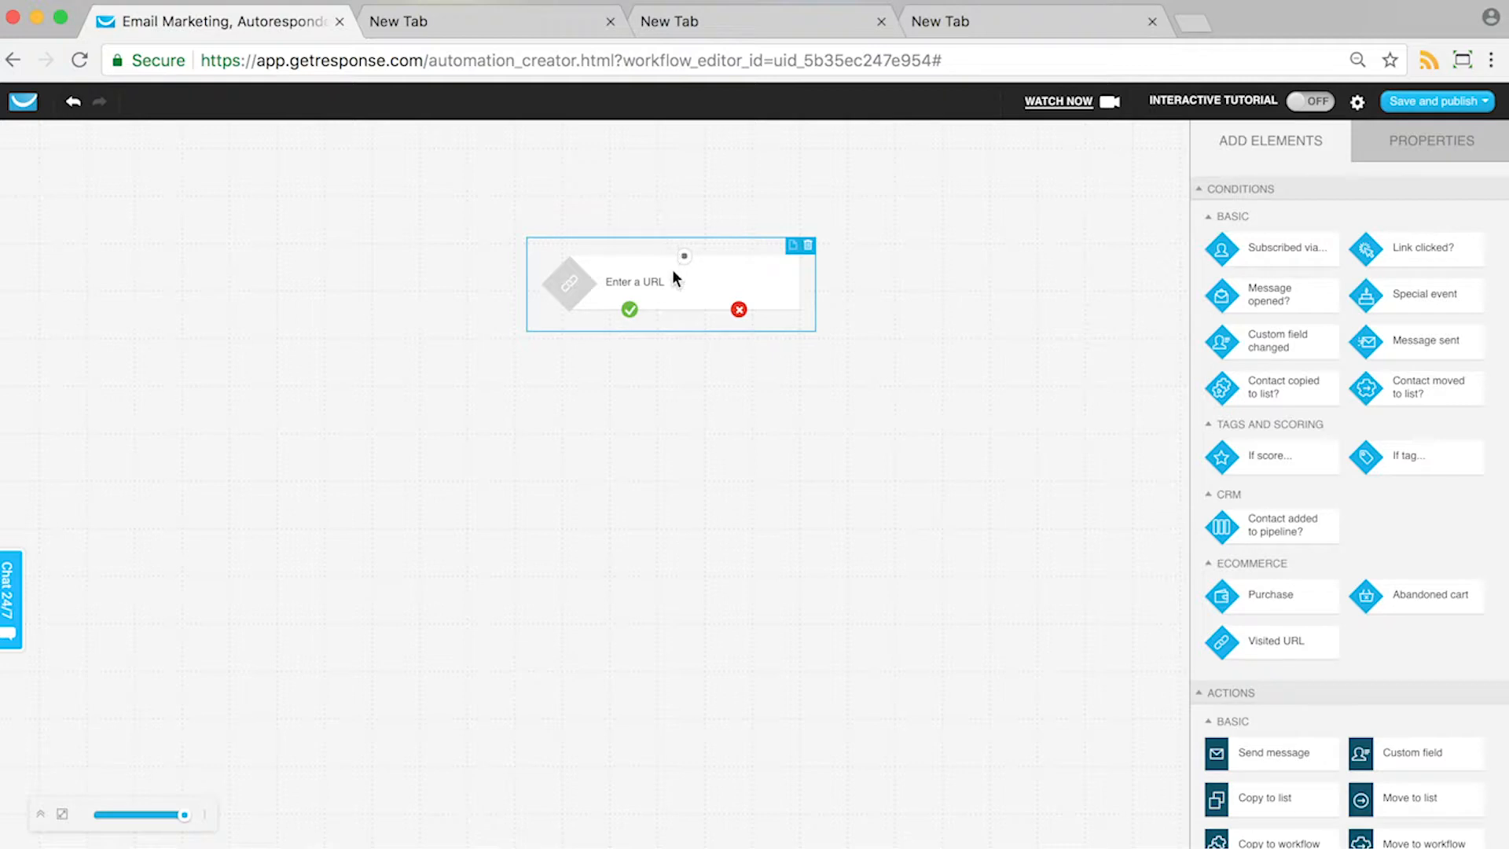
Review the JavaScript tracking code required by the Visited URL element and return to the list of available elements
left_click(646, 299)
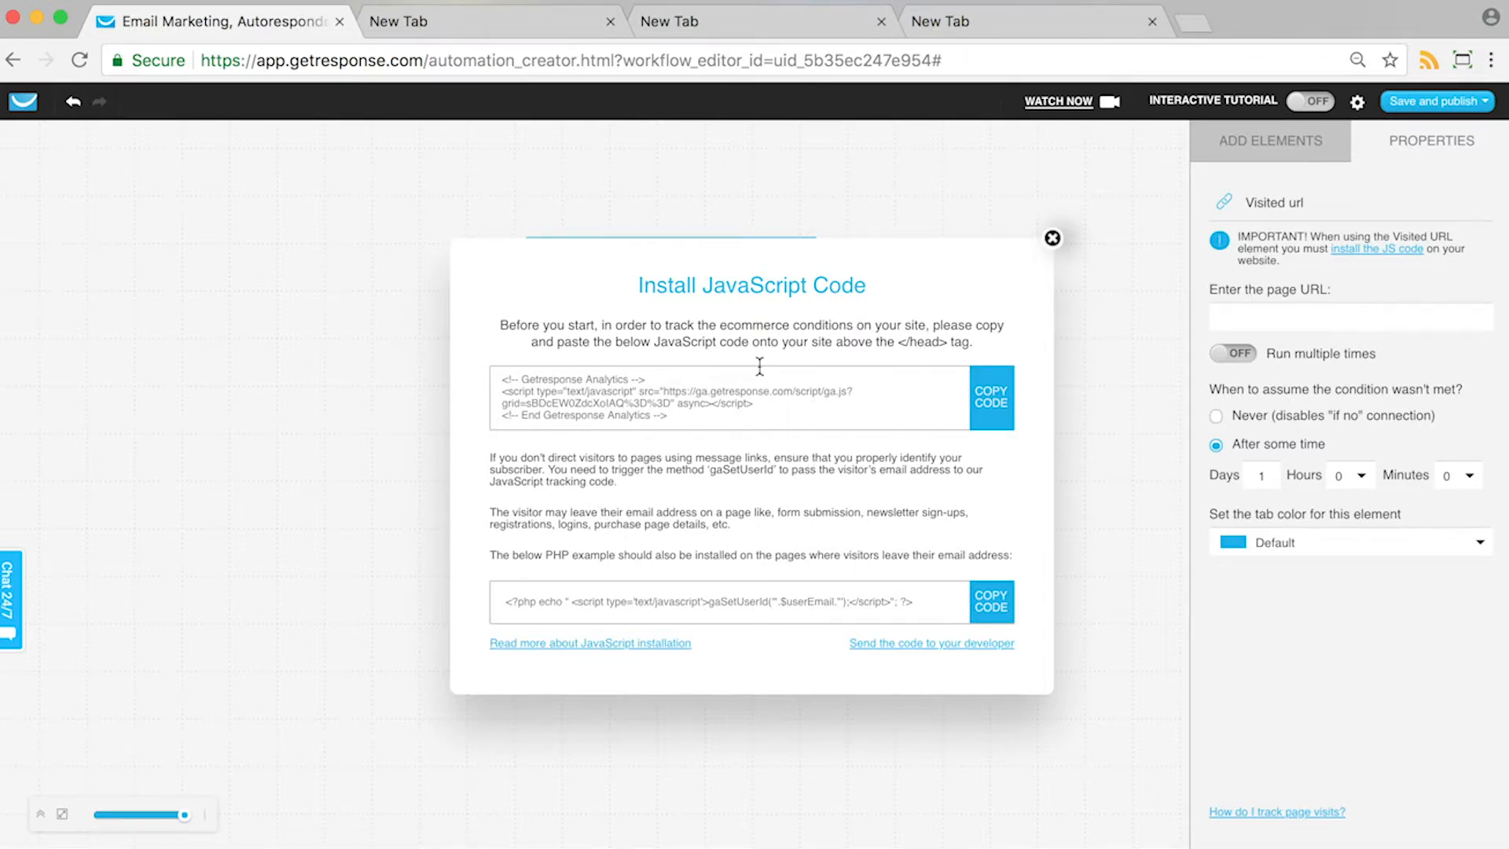
left_click(1052, 238)
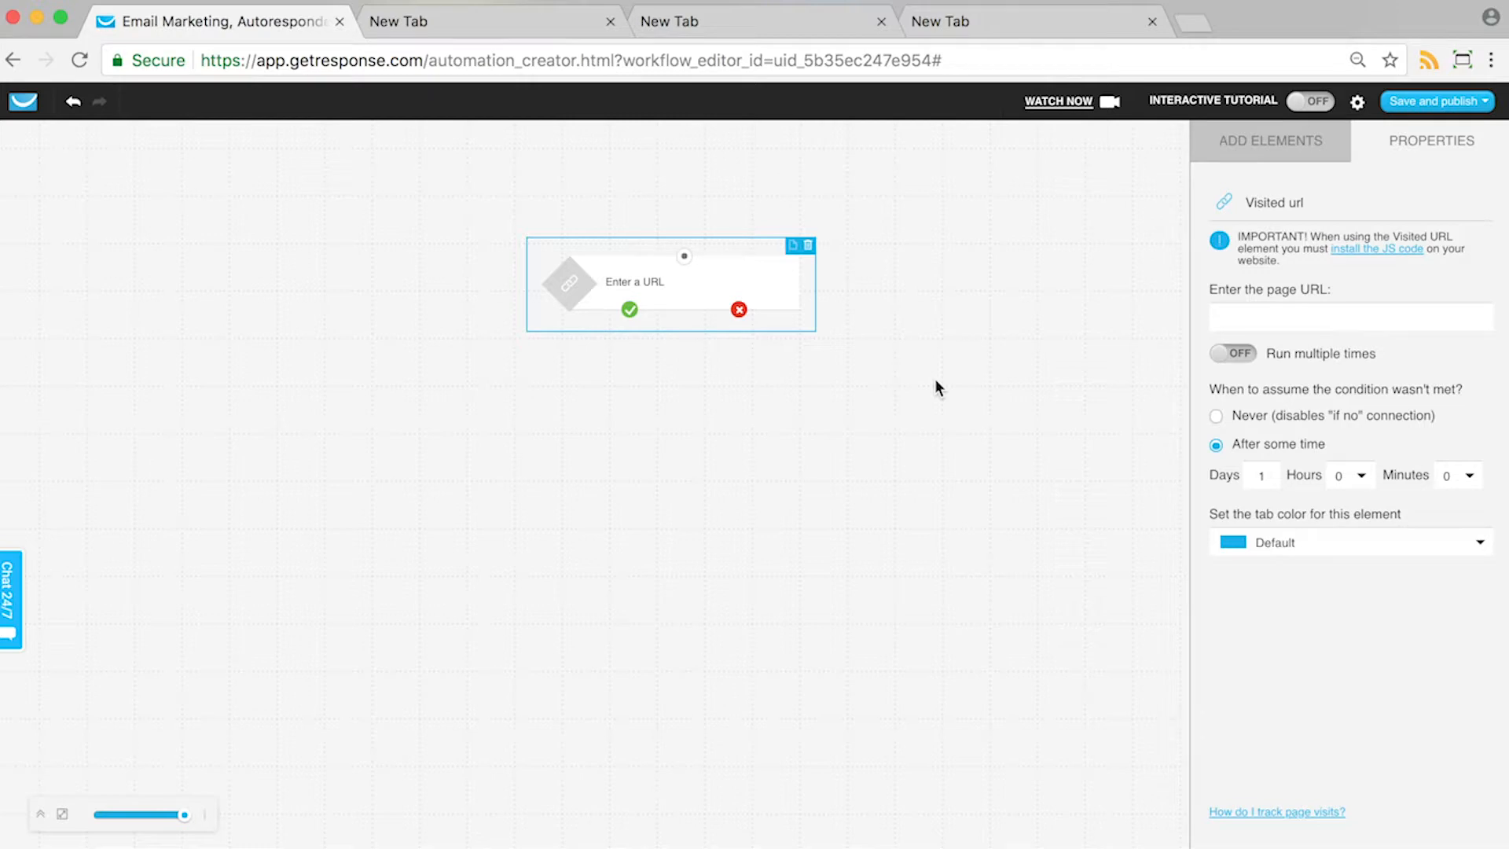
left_click(1277, 146)
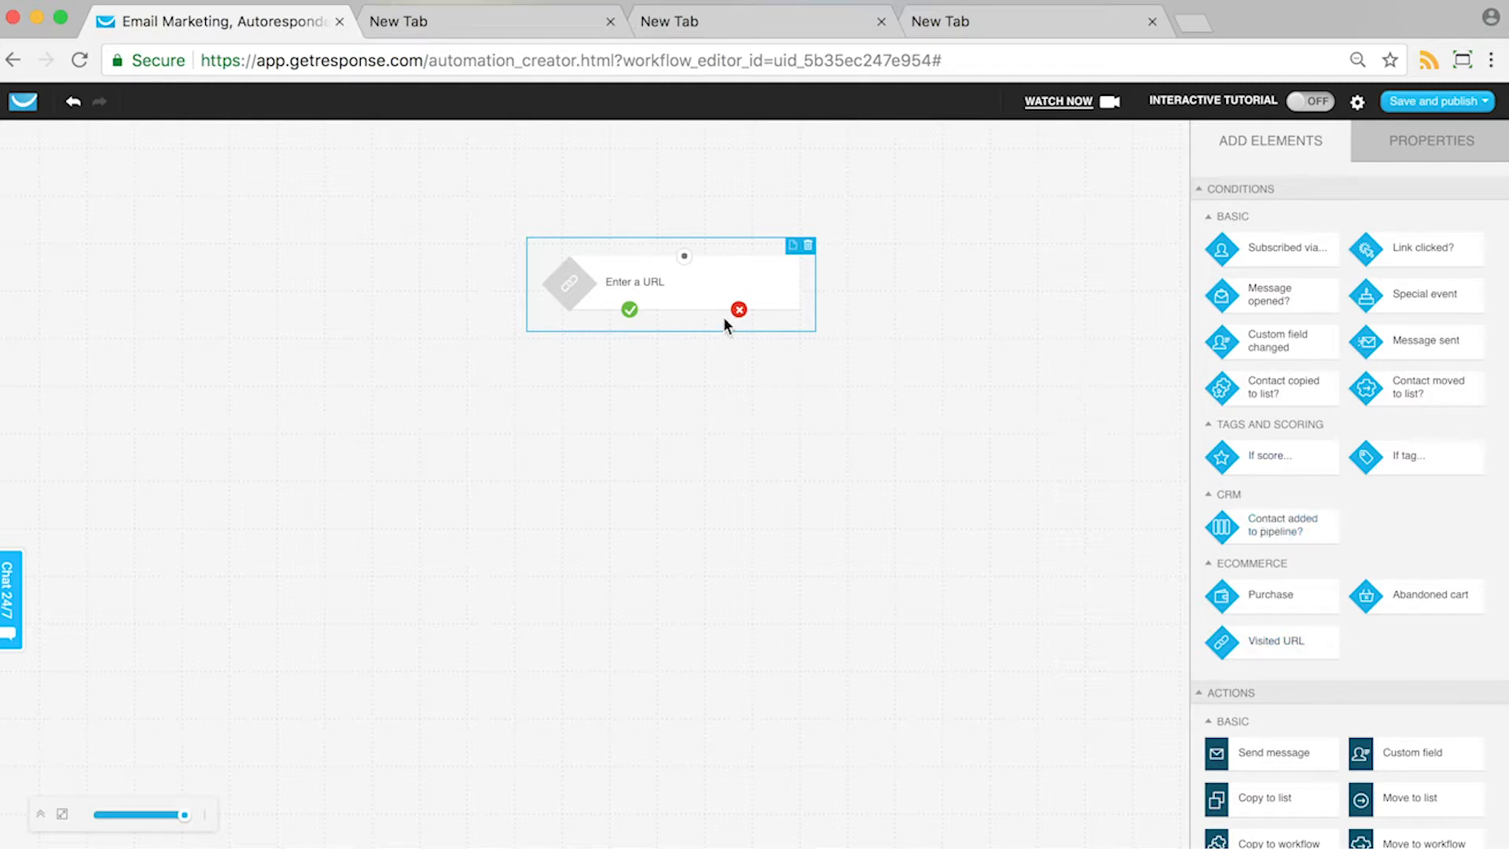
Place a Message sent condition above the Visited URL element and move the Visited URL element lower to leave a gap between them
left_click_drag(707, 314, 671, 399)
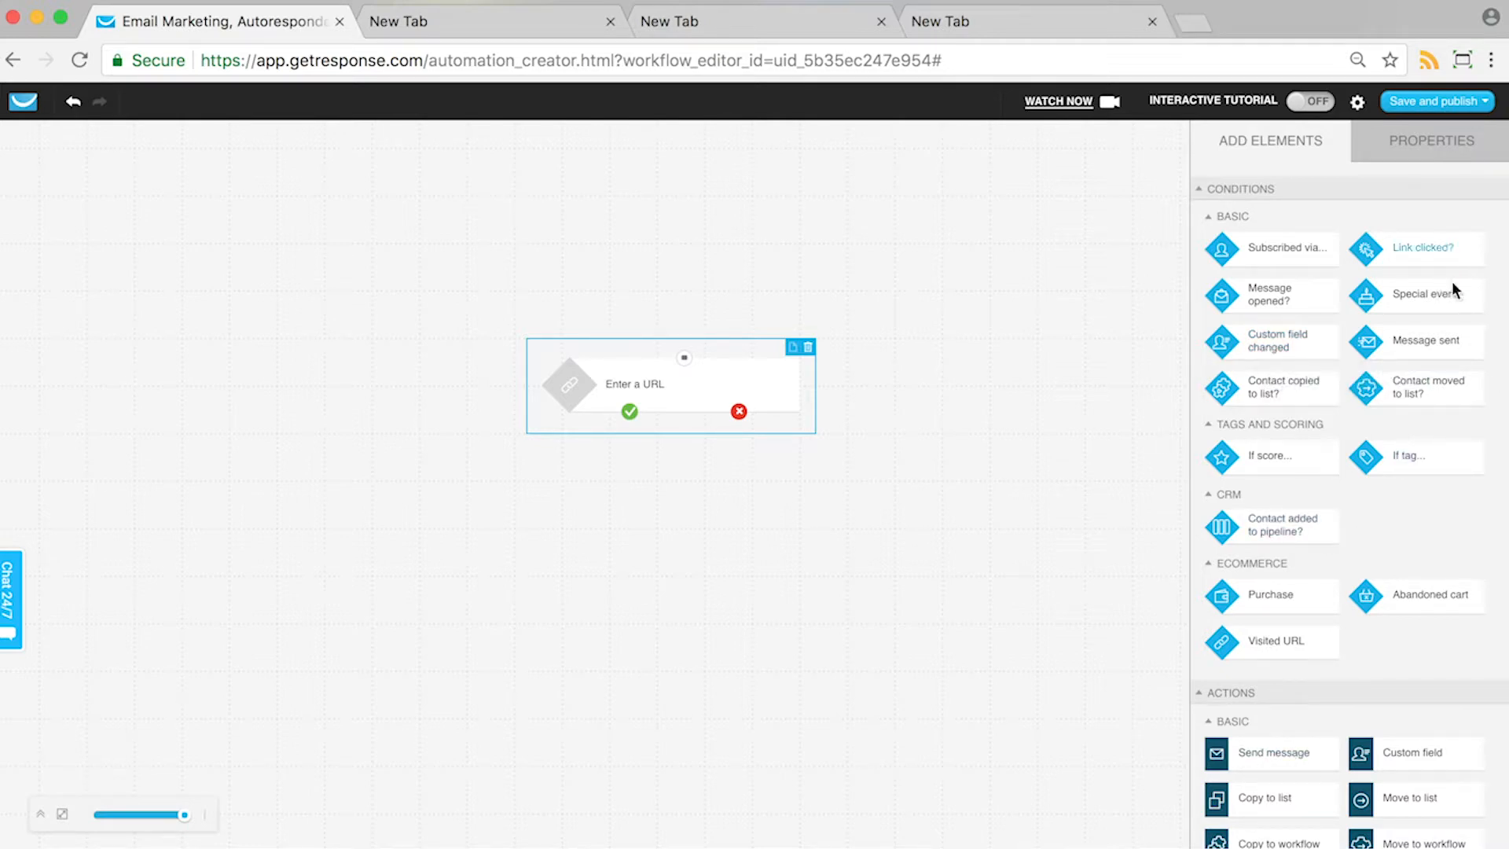
left_click_drag(1443, 352, 646, 187)
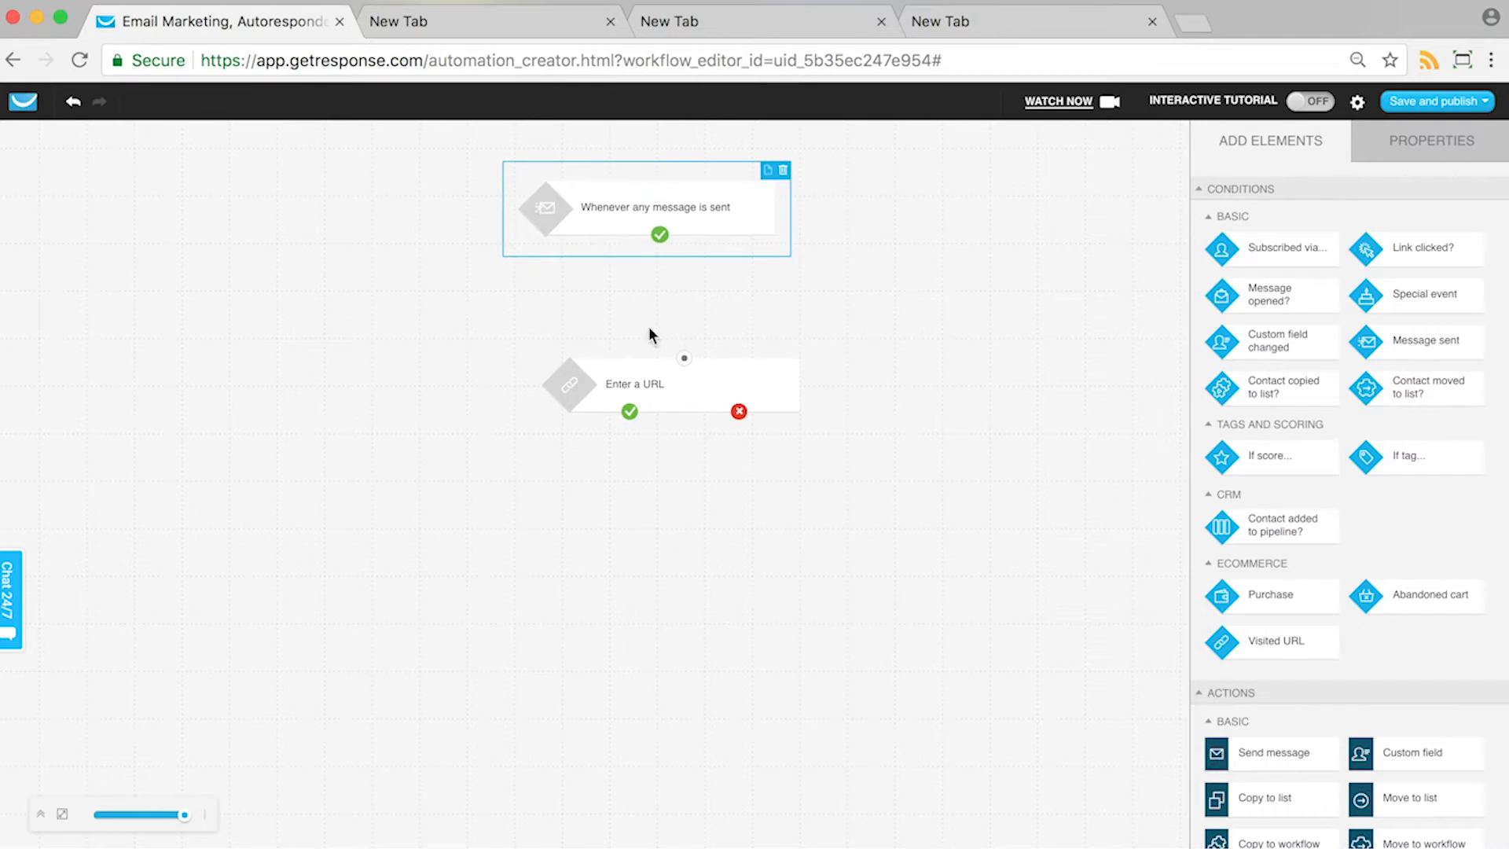
left_click_drag(691, 411, 671, 474)
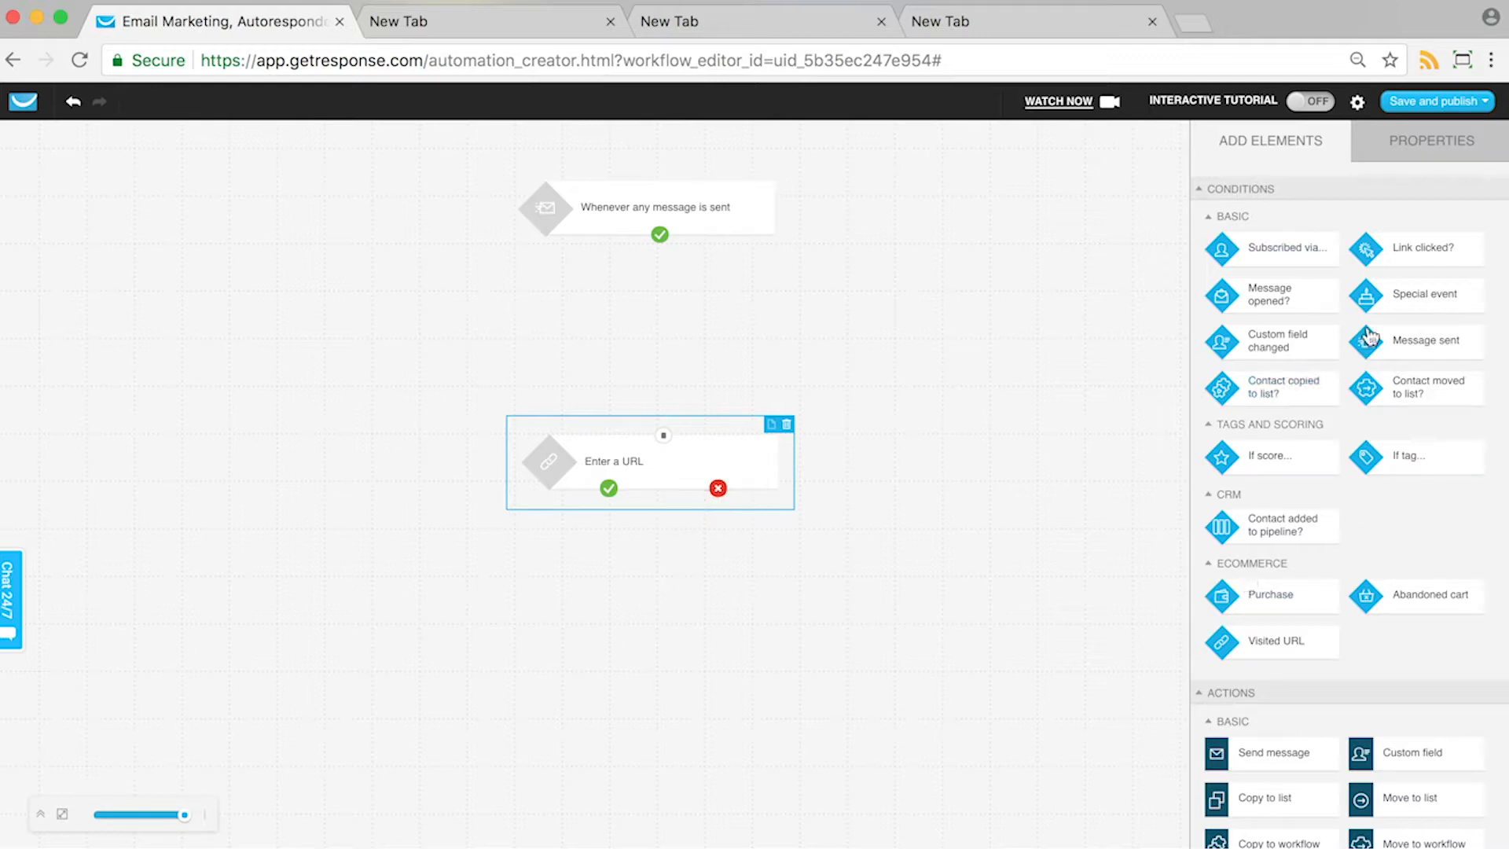
Add a Link clicked condition between the Message sent and Visited URL elements and connect the three through their yes branches
scroll(1358, 664, "down", 3)
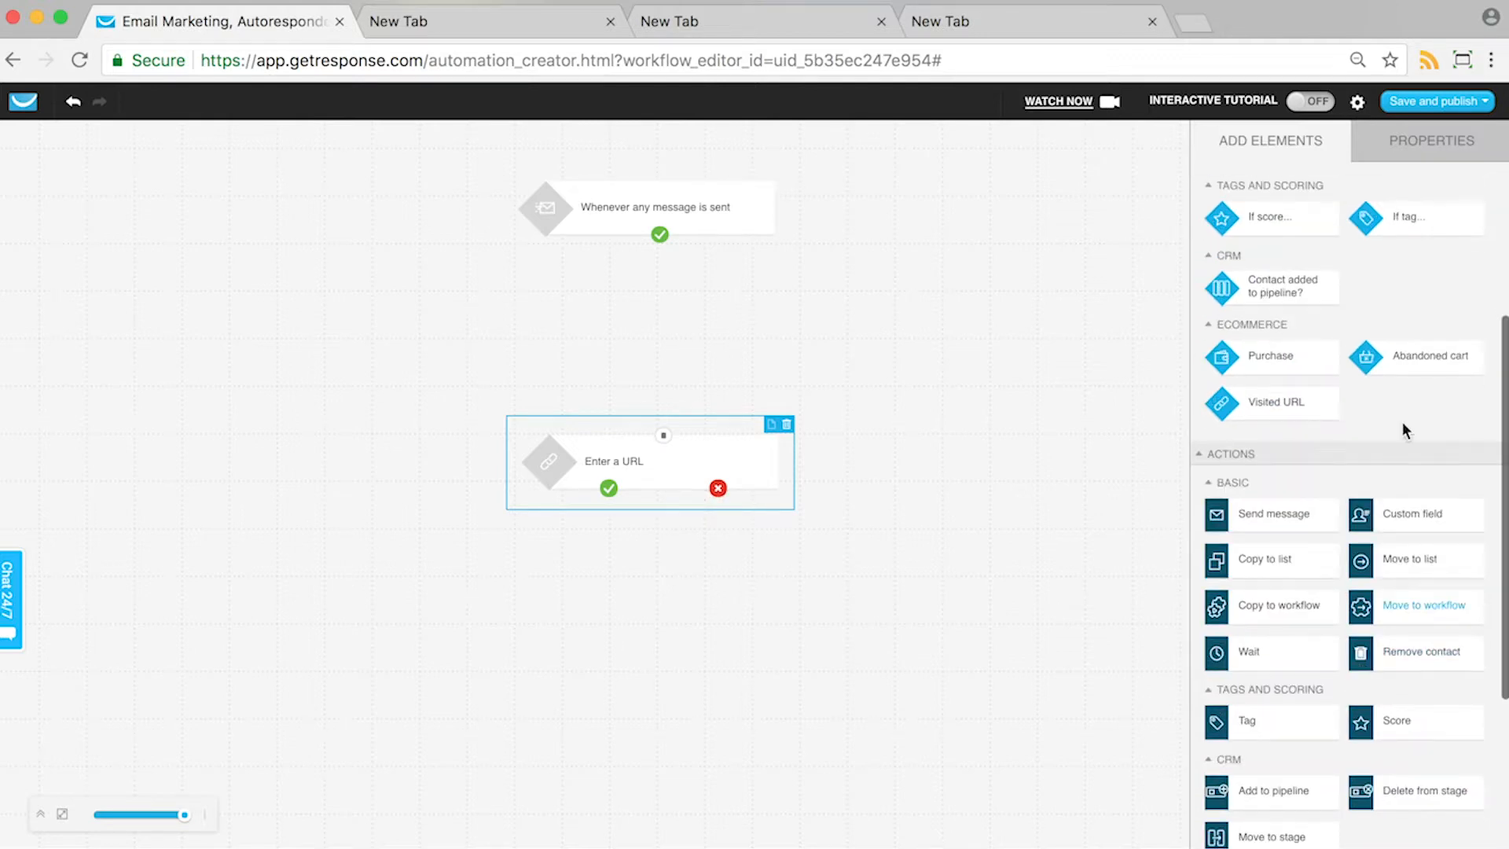
scroll(1332, 696, "up", 2)
scroll(1334, 697, "up", 1)
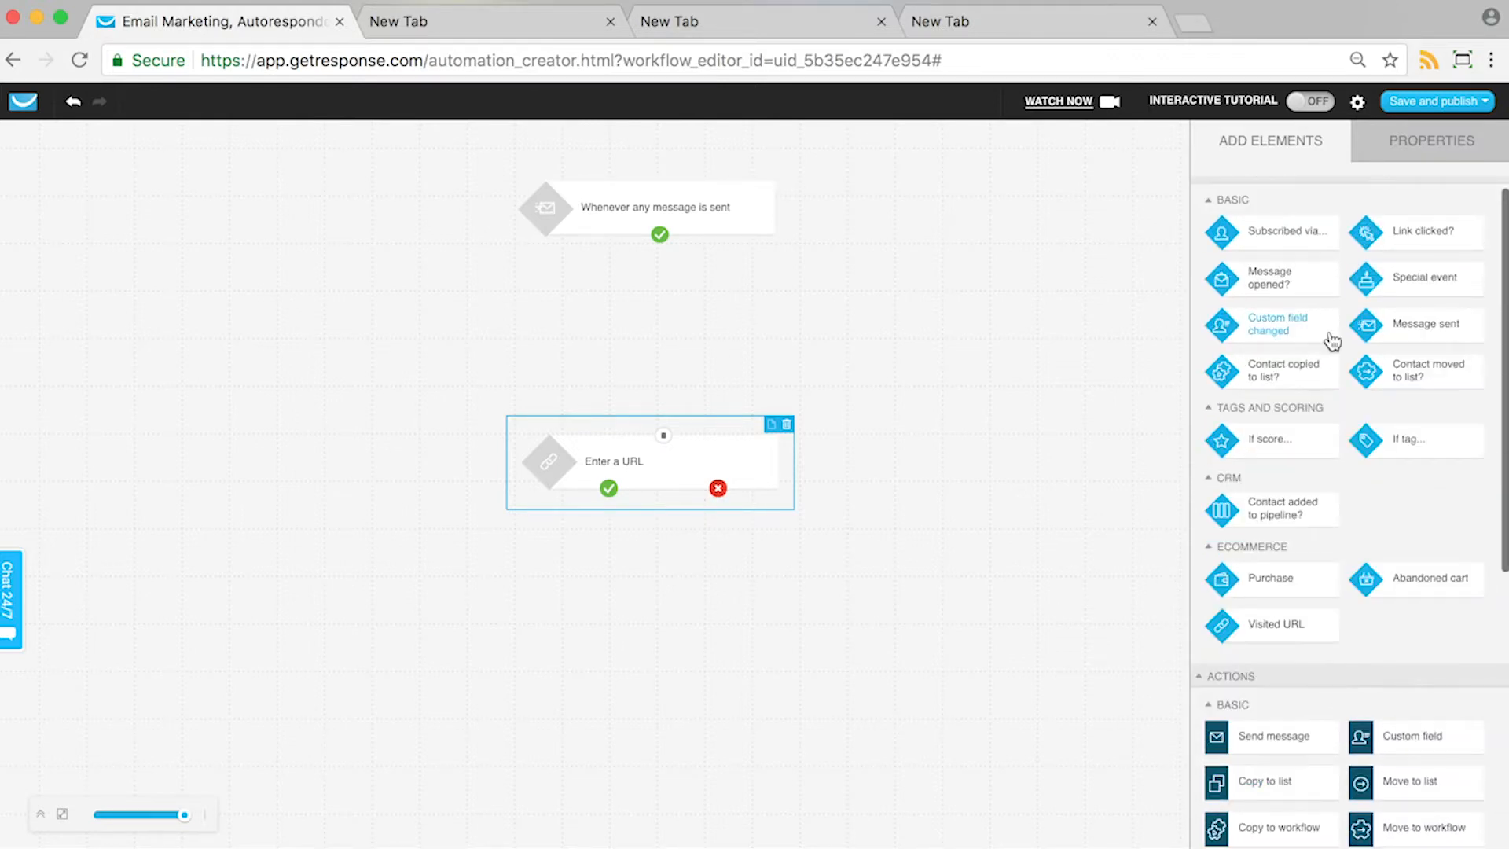
left_click_drag(1407, 239, 625, 299)
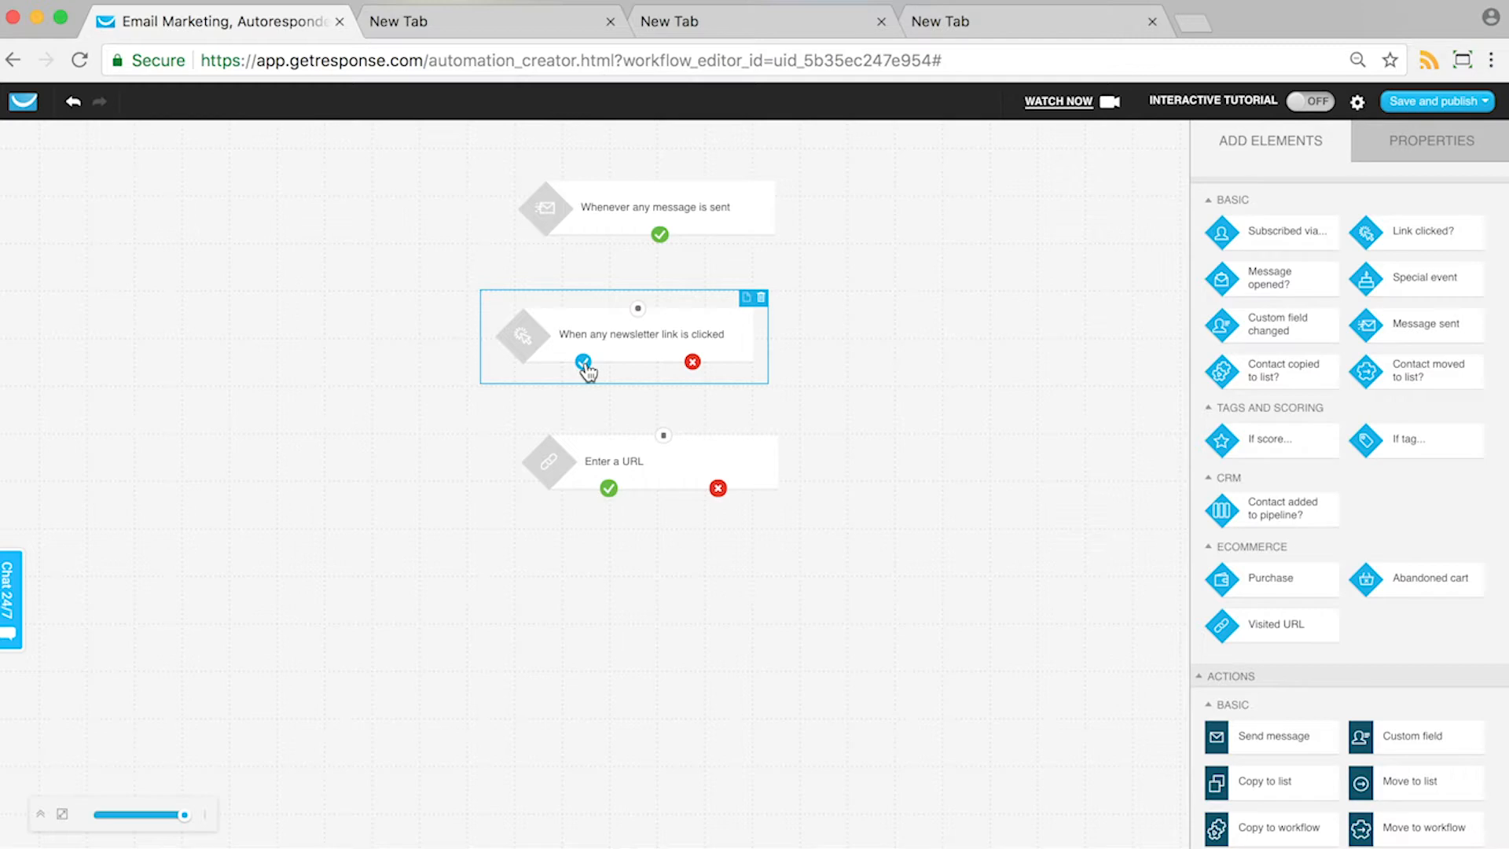
left_click_drag(583, 362, 664, 435)
left_click_drag(638, 308, 660, 235)
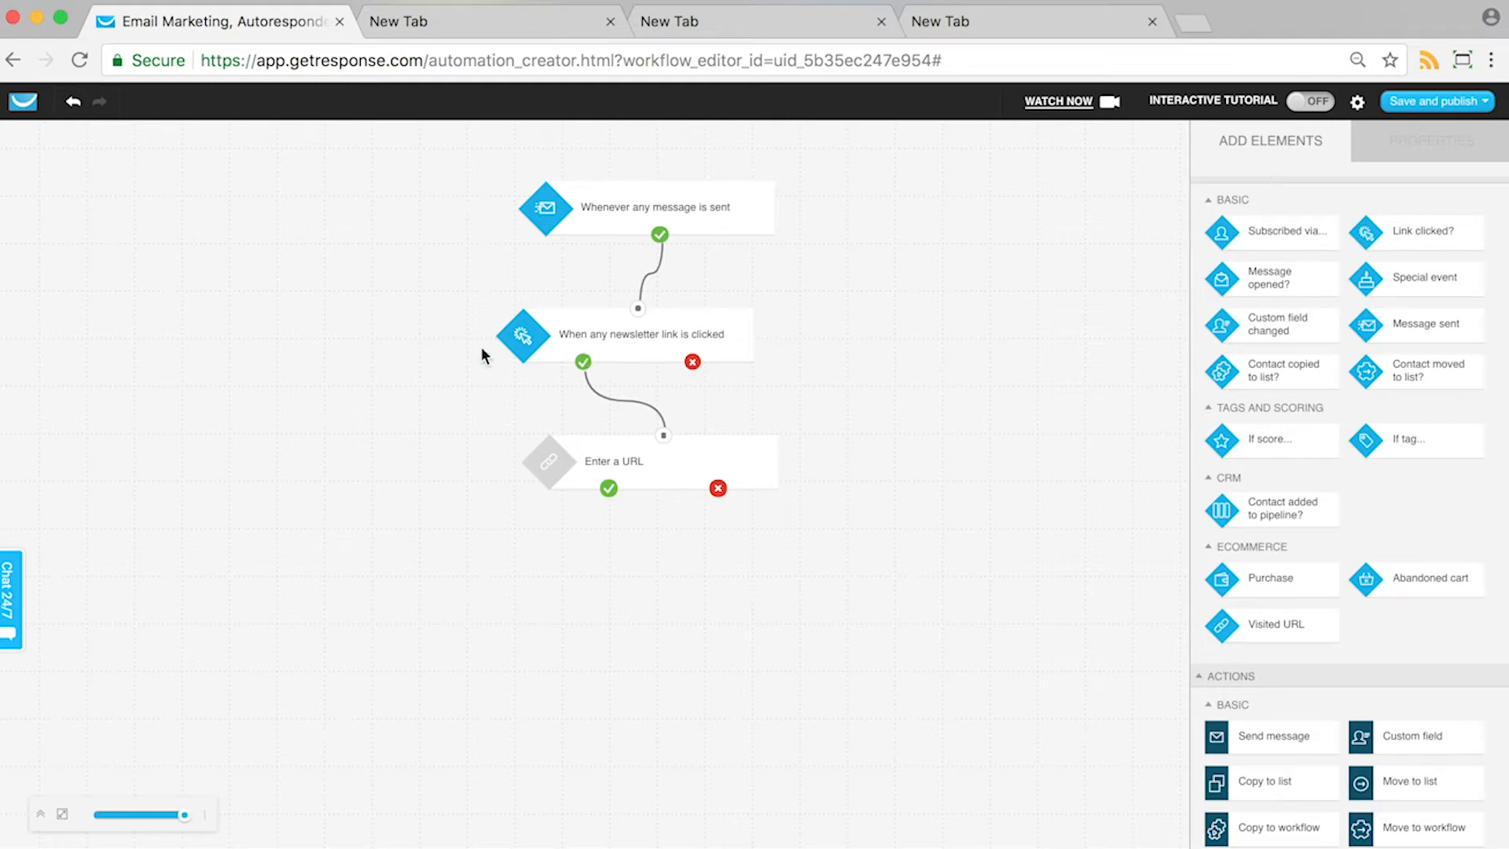
left_click(634, 486)
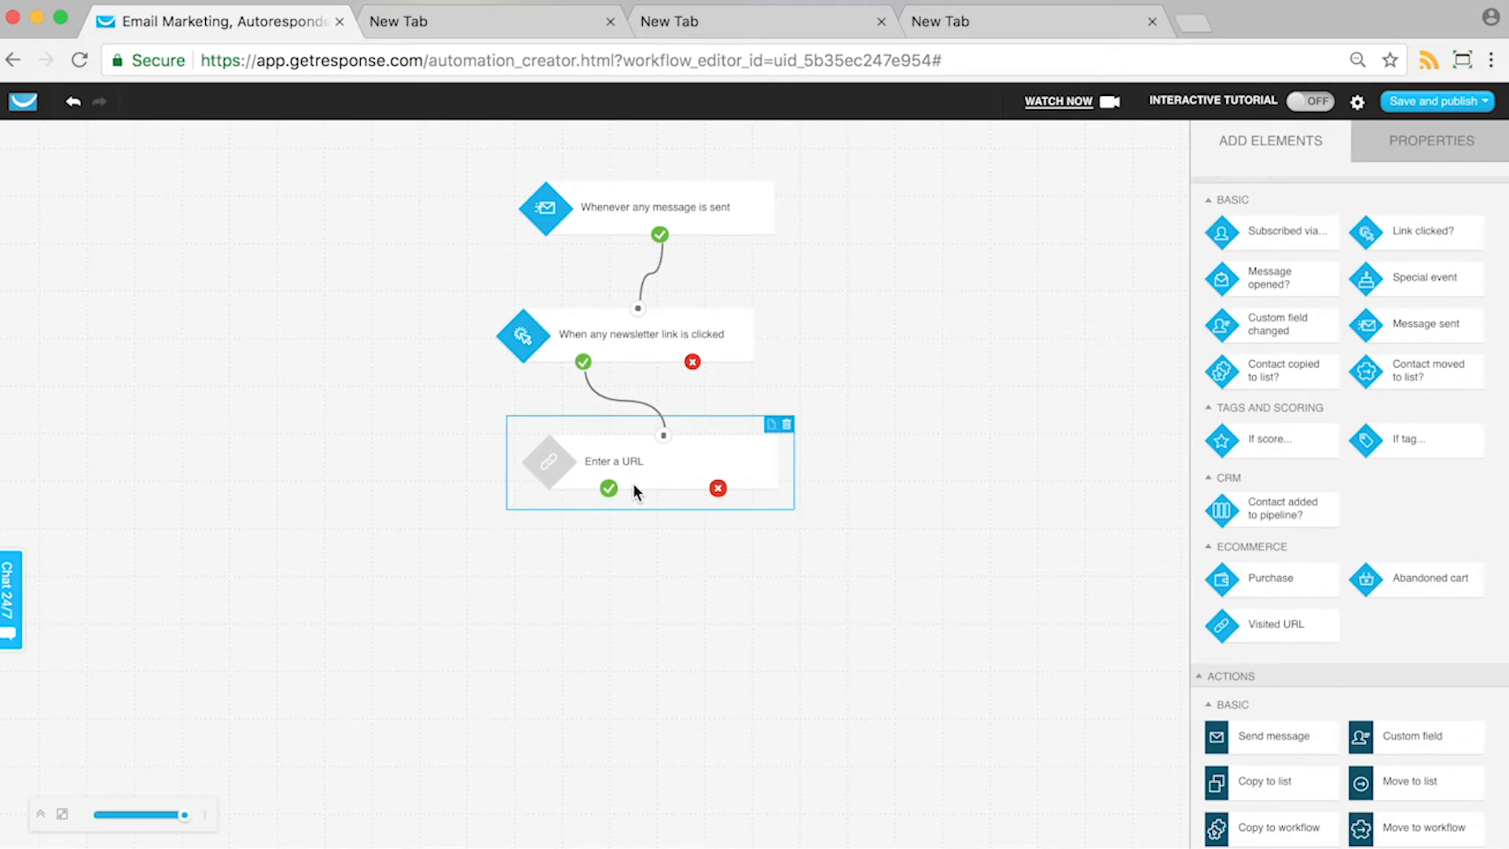
double_click(635, 486)
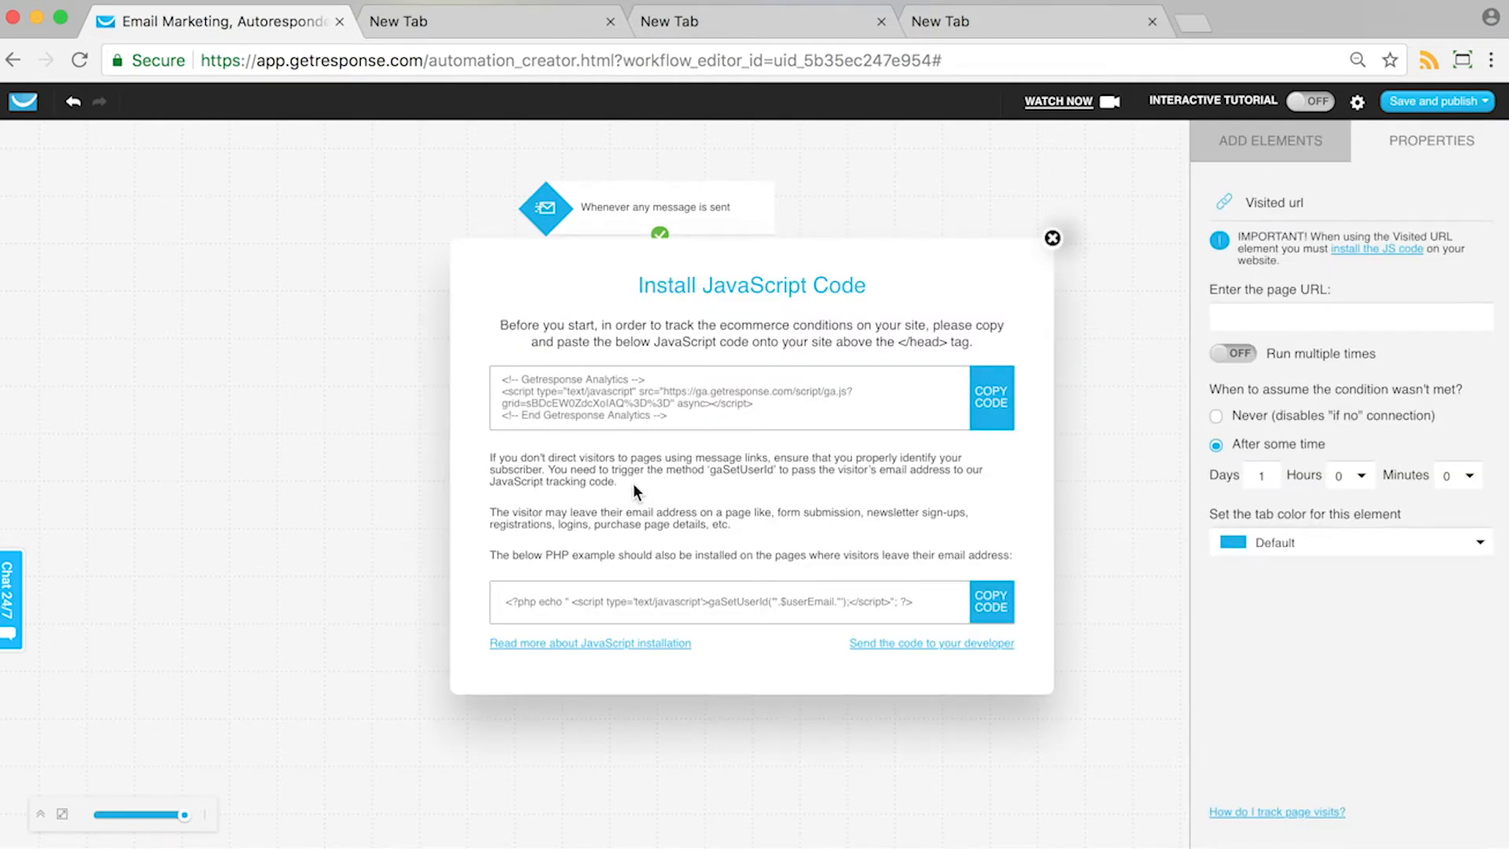
left_click(1051, 240)
left_click(1301, 319)
type("h")
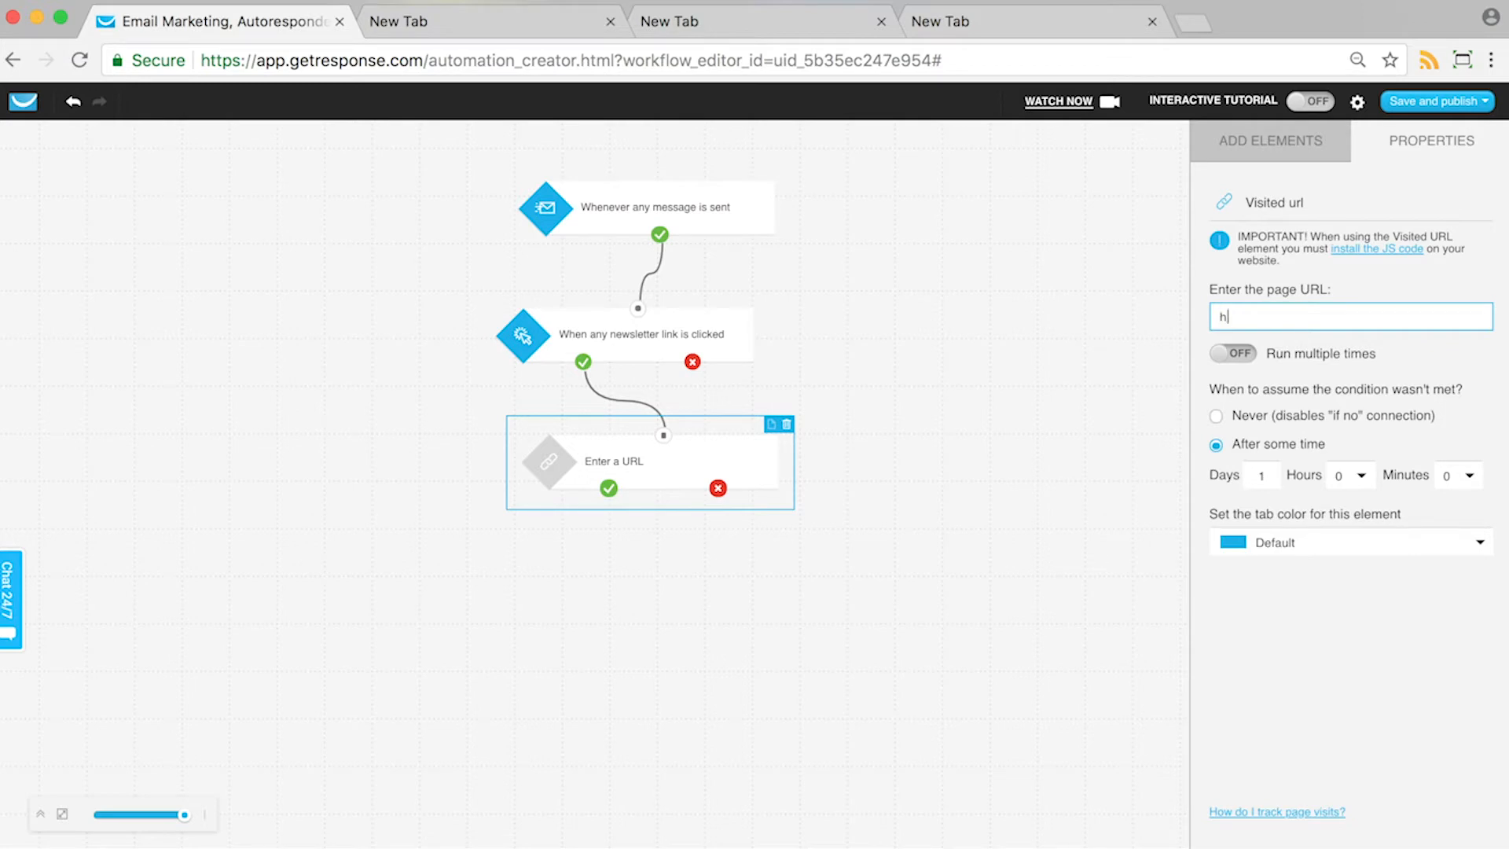
type("ttp://www.gr8shop.co")
type(".")
type("/p")
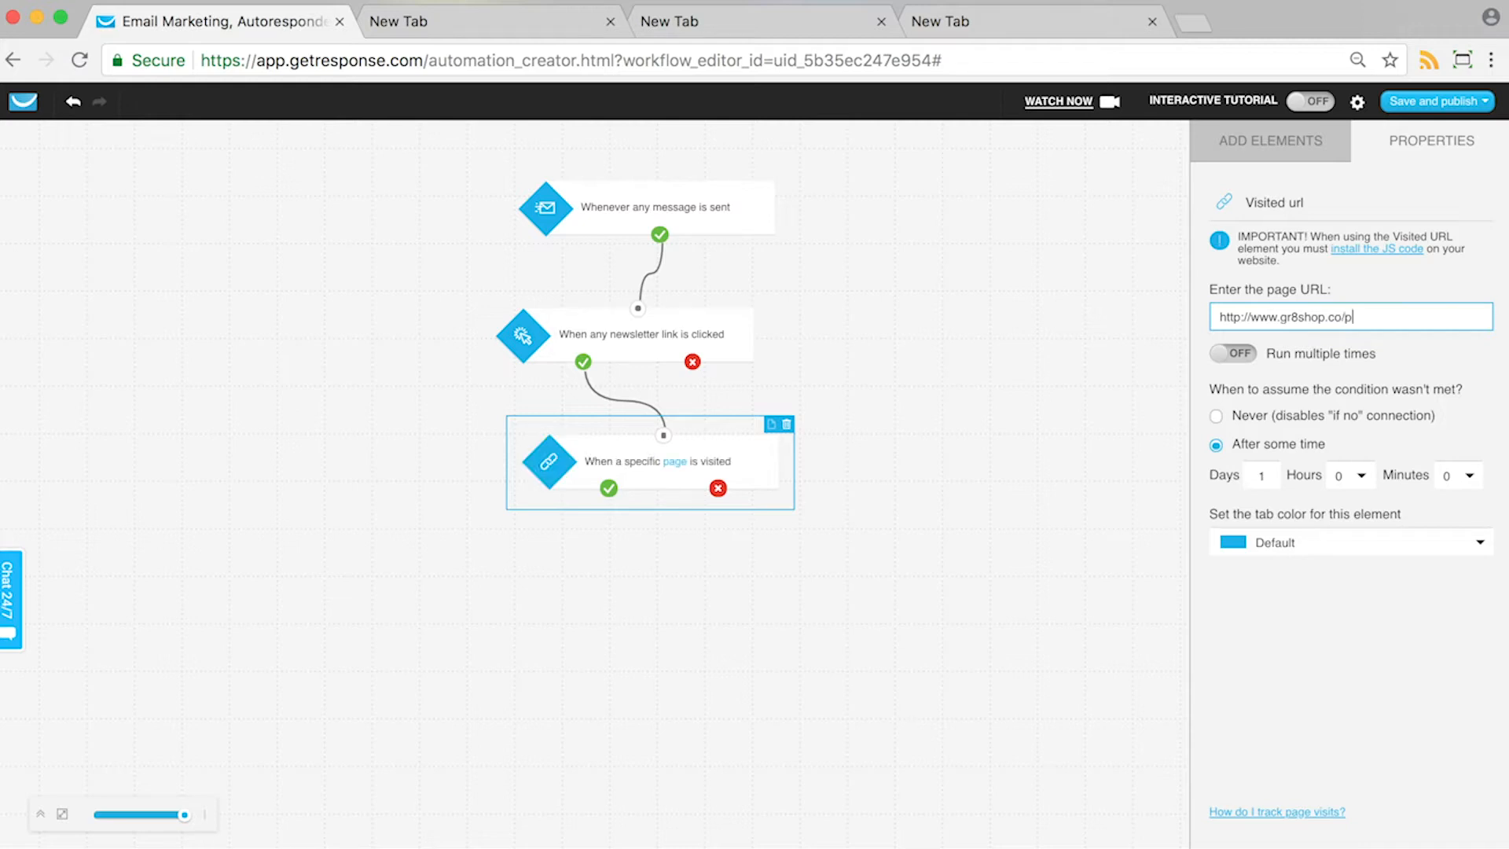
type("roduct-a")
left_click(1412, 394)
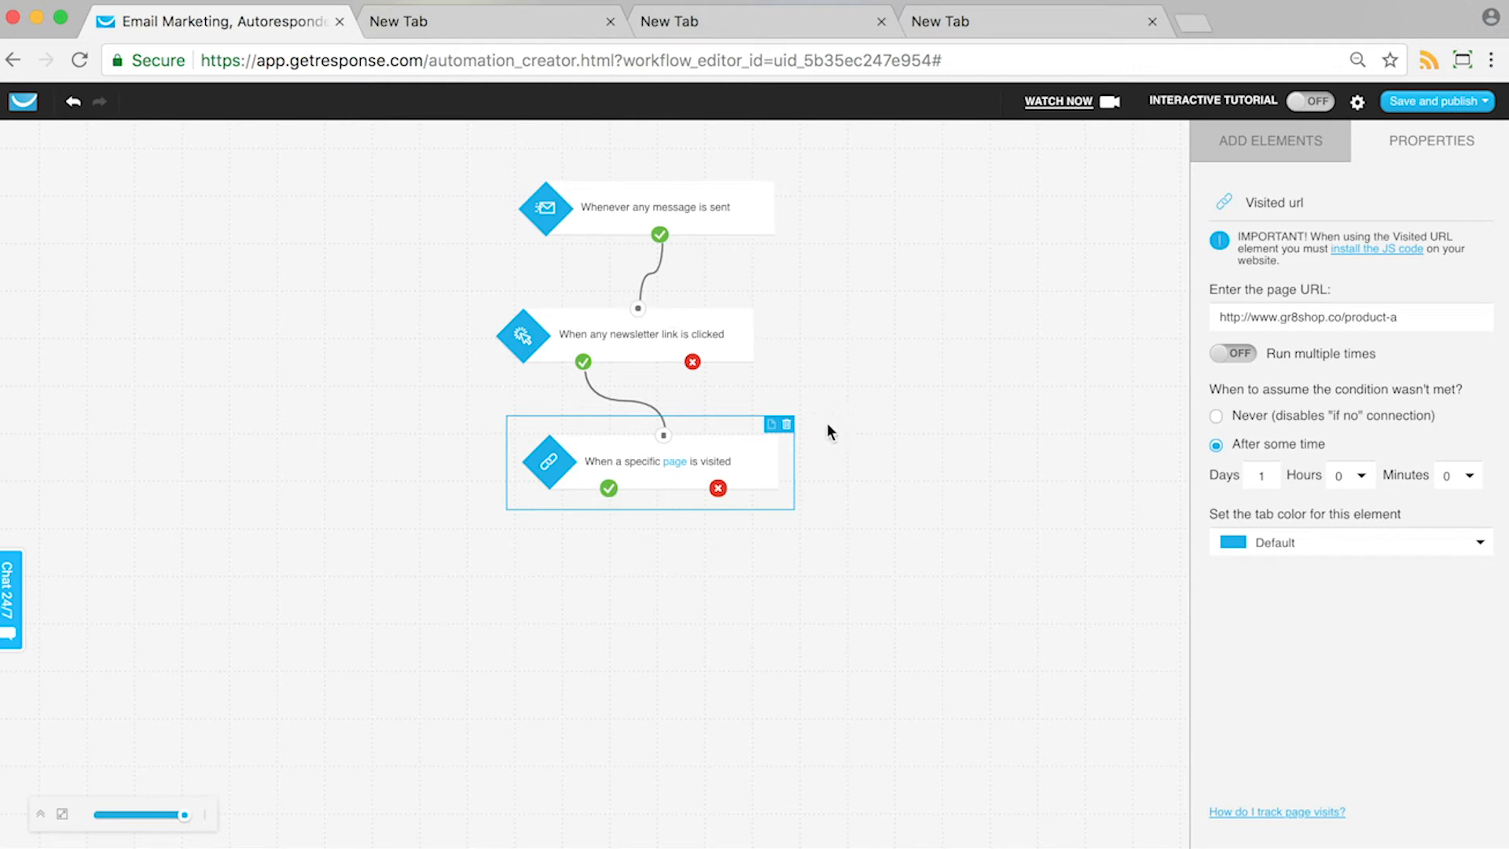
left_click(684, 466)
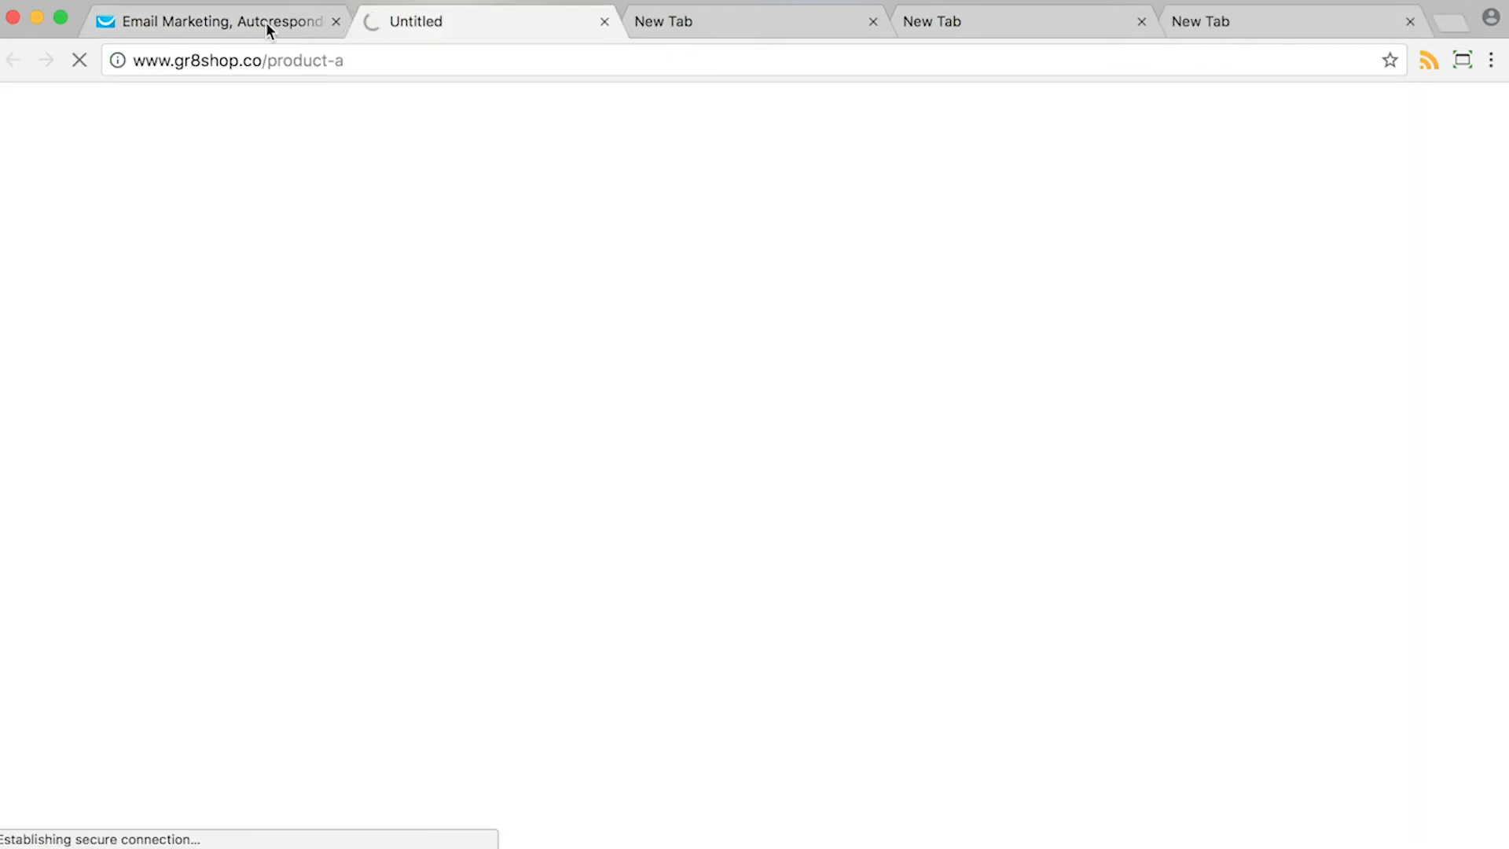
left_click(604, 21)
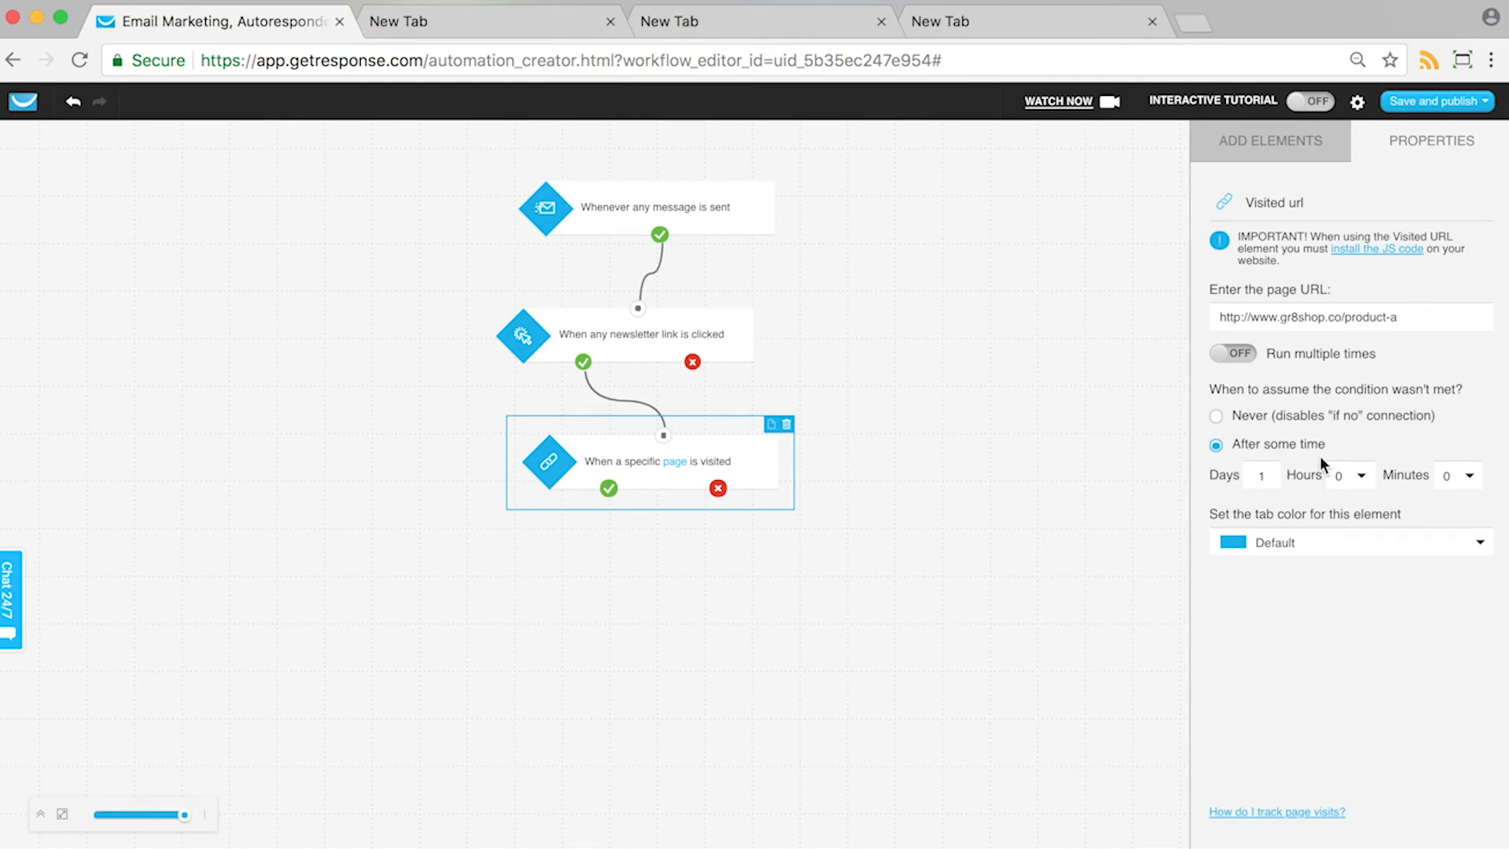
Set the Visited URL condition to count as not met after 2 days and 30 minutes
left_click(1263, 475)
key("BackSpace")
type("20")
key("BackSpace")
left_click(718, 492)
left_click(1271, 142)
scroll(1280, 474, "down", 4)
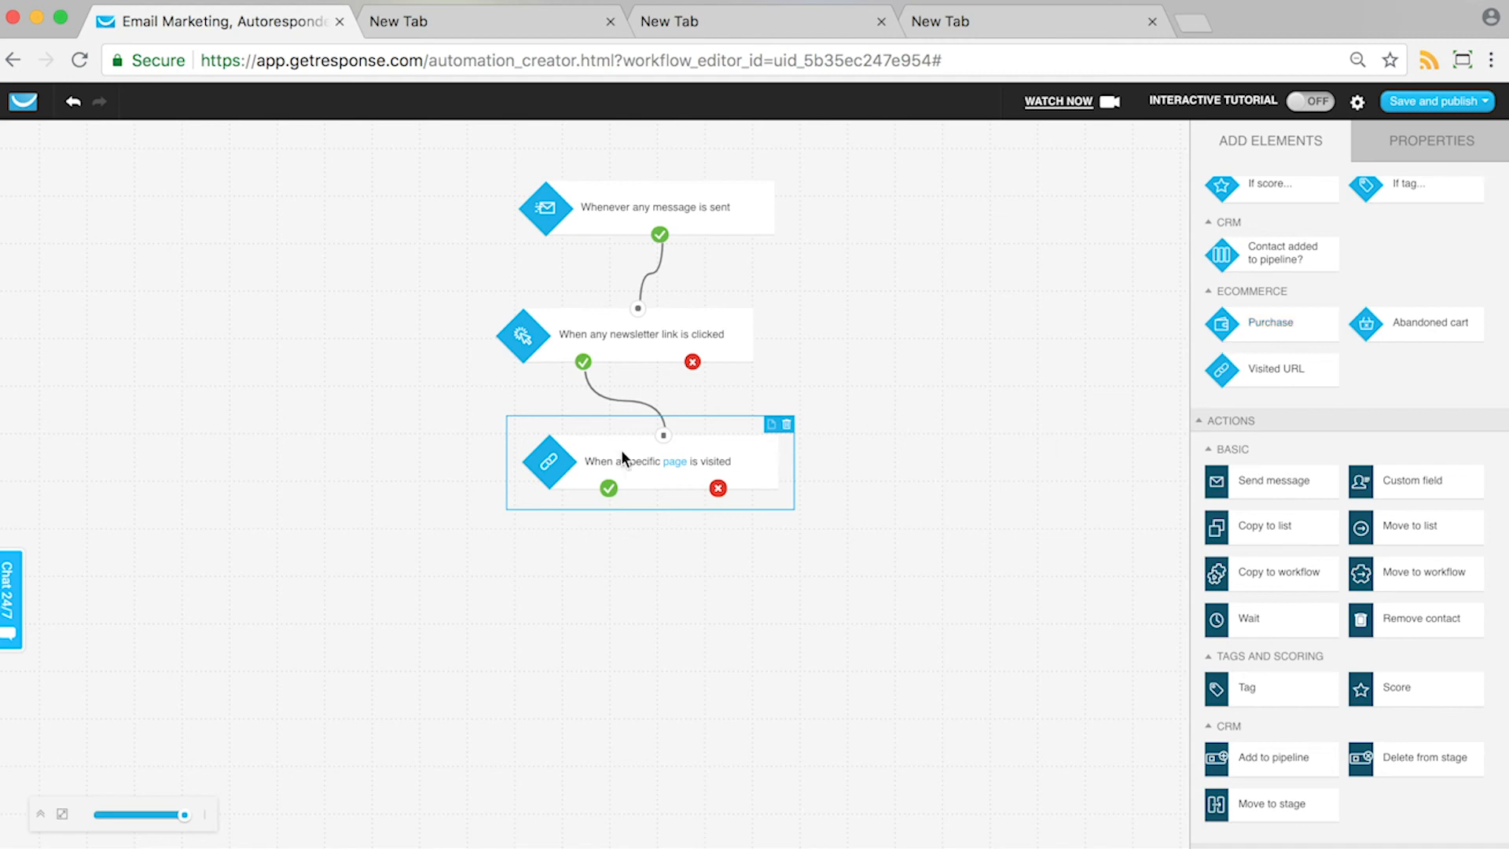
left_click(665, 484)
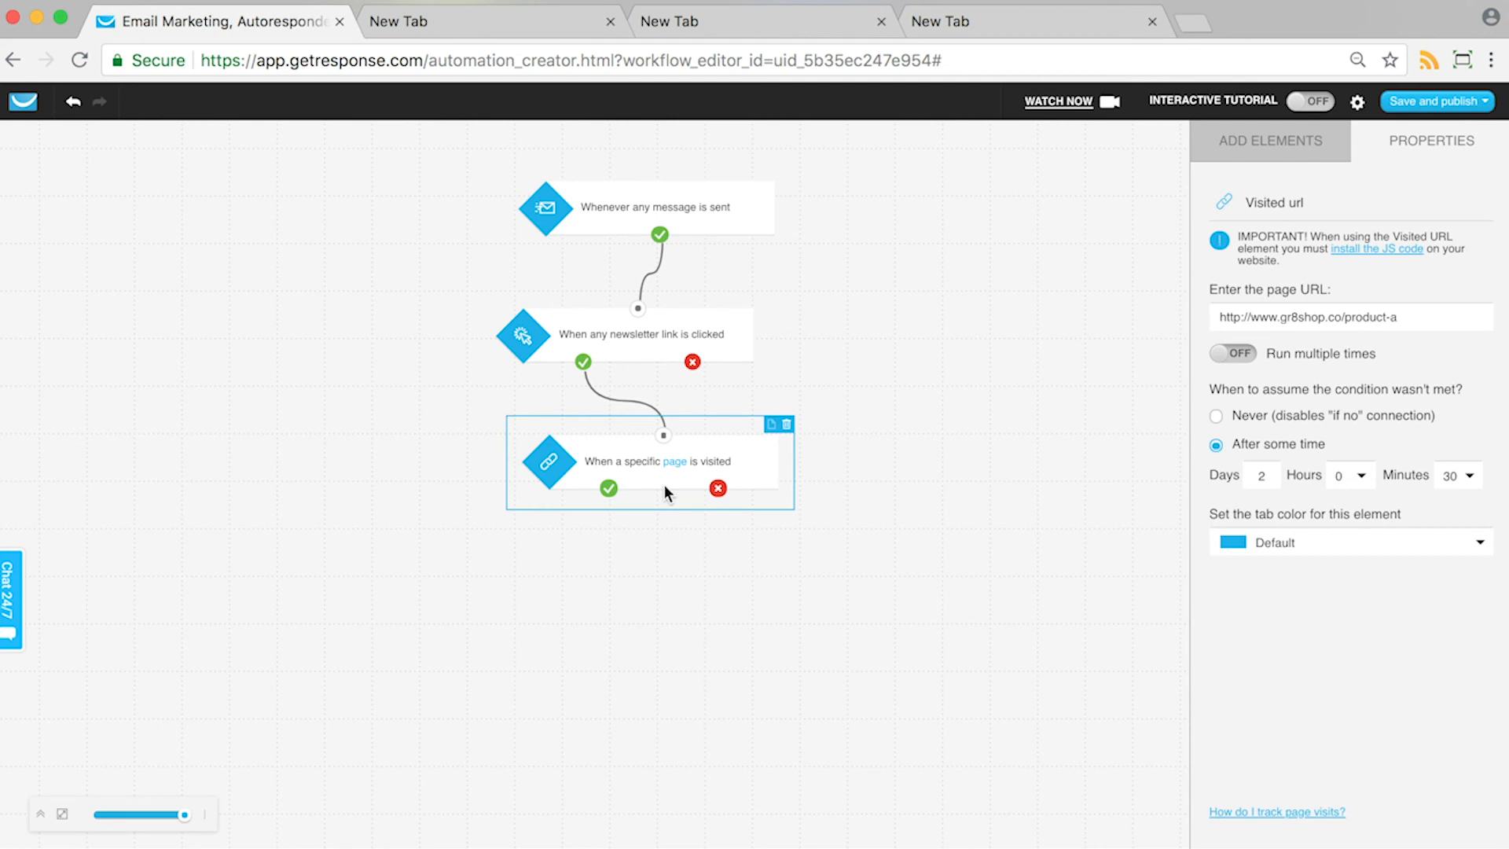